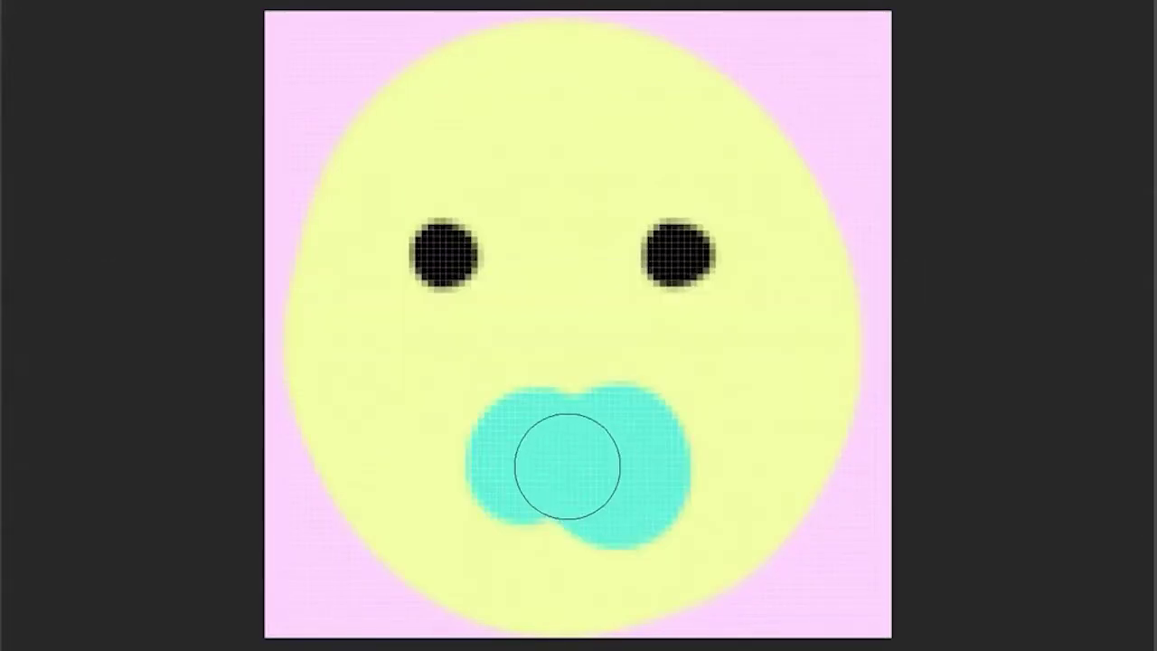
Paint a cyan pacifier blob over the yellow baby face's mouth.
mouse_move(569, 465)
left_mouse_down()
mouse_move(537, 485)
mouse_move(504, 485)
mouse_move(506, 438)
left_mouse_up()
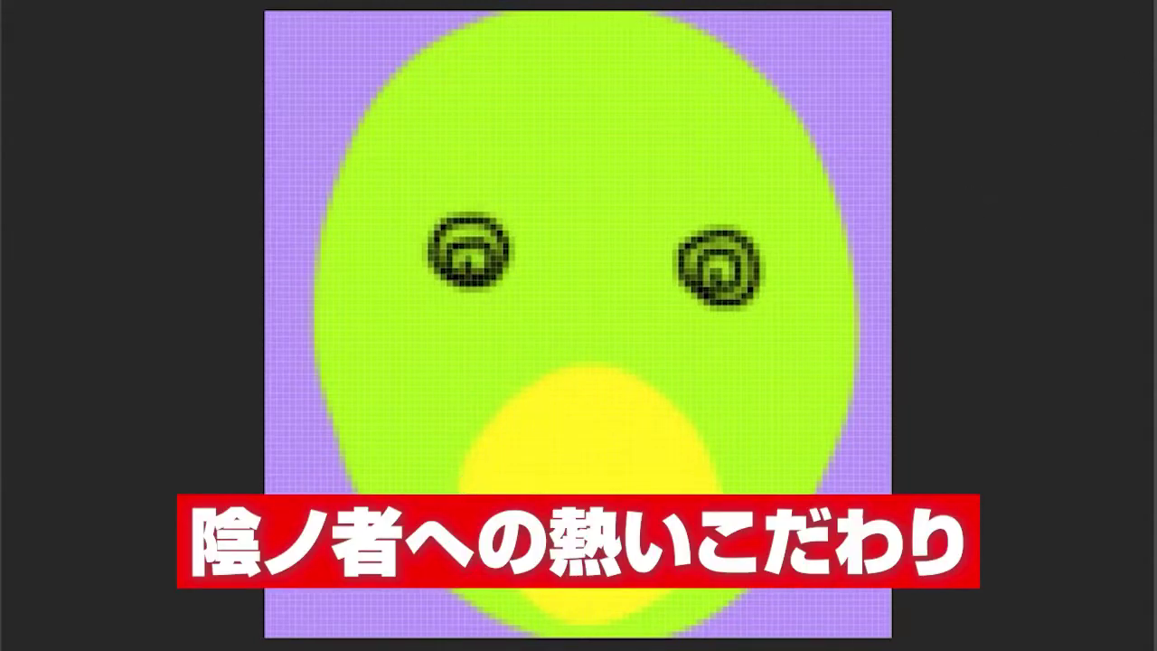
Draw the horizontal mouth line across the green face.
mouse_move(471, 478)
left_mouse_down()
mouse_move(620, 513)
mouse_move(714, 474)
left_mouse_up()
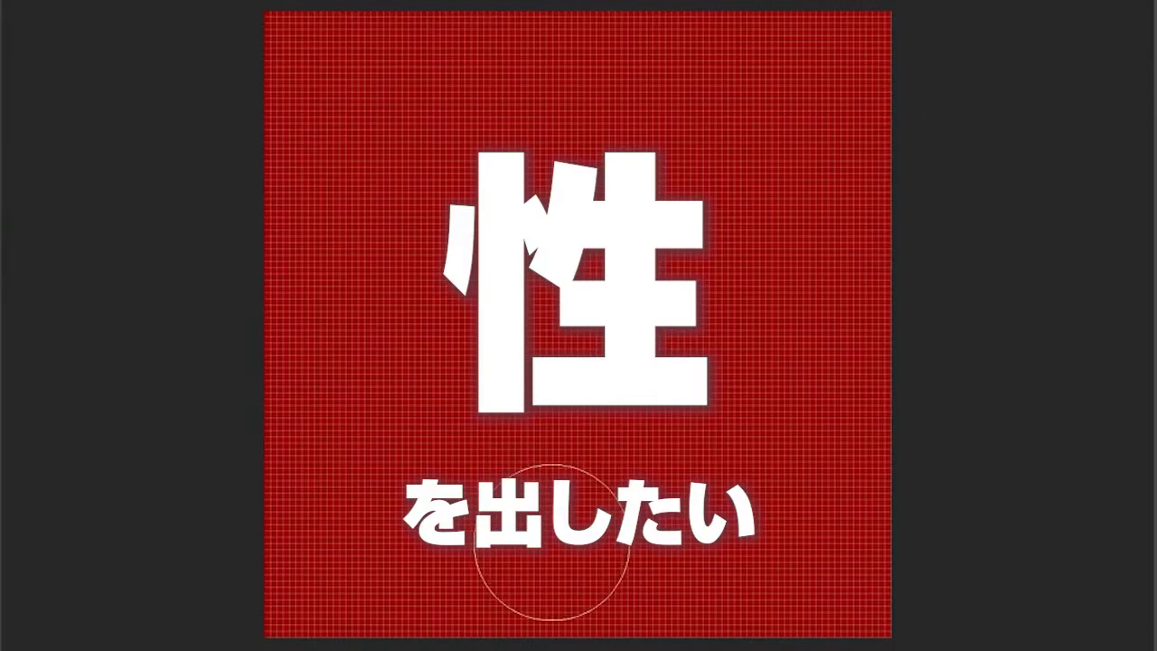
Paint a large green oval outline for a new face on the red canvas.
mouse_move(555, 582)
left_mouse_down()
mouse_move(446, 443)
mouse_move(418, 315)
mouse_move(491, 135)
mouse_move(531, 104)
mouse_move(570, 88)
mouse_move(677, 129)
mouse_move(730, 197)
mouse_move(641, 578)
mouse_move(569, 588)
mouse_move(547, 569)
mouse_move(553, 533)
mouse_move(464, 578)
mouse_move(425, 456)
left_mouse_up()
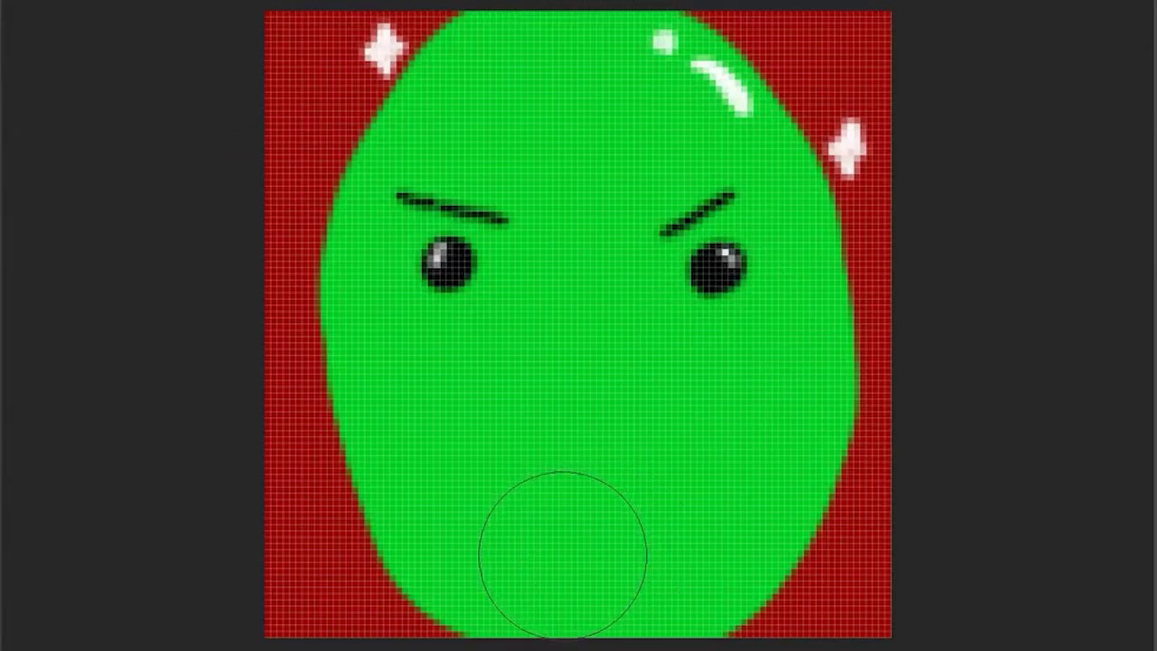
Paint a yellow beak mouth on the green face with a dark line across it.
left_click(561, 555)
mouse_move(555, 548)
left_mouse_down()
mouse_move(555, 504)
mouse_move(590, 507)
left_mouse_up()
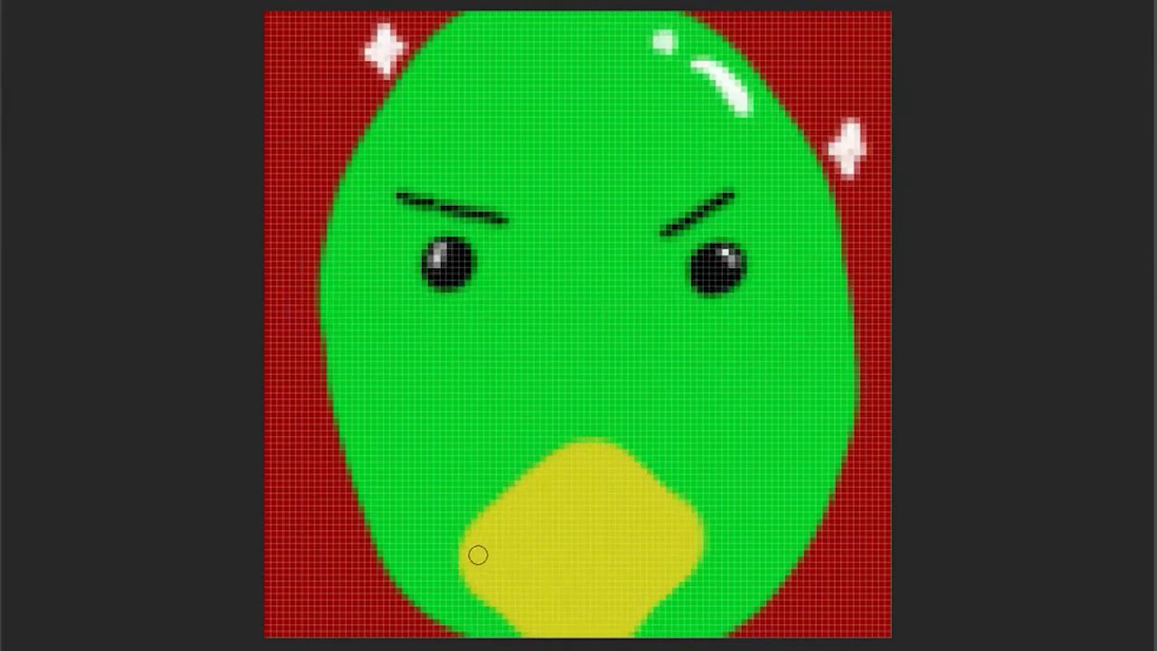
left_click_drag(467, 555, 699, 544)
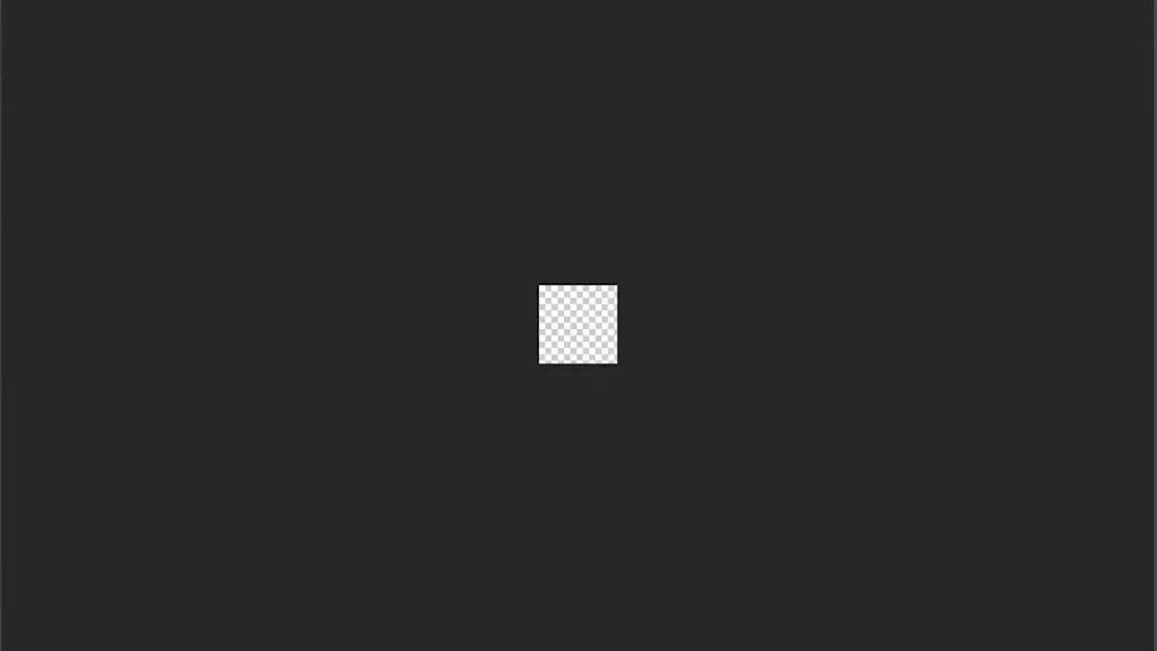
Magnify the tiny transparent canvas with Ctrl+0 so it fills the view.
key("ctrl+0")
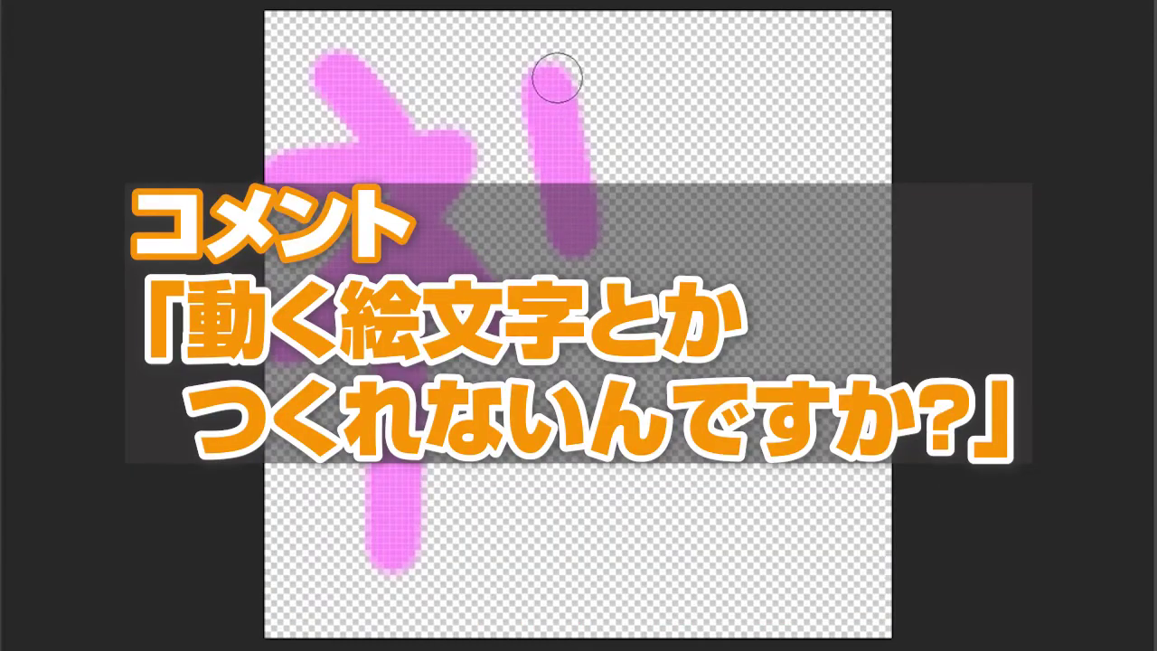
Paint the pink top and right side of 祝's box and its right-hand stroke.
left_click_drag(577, 76, 765, 217)
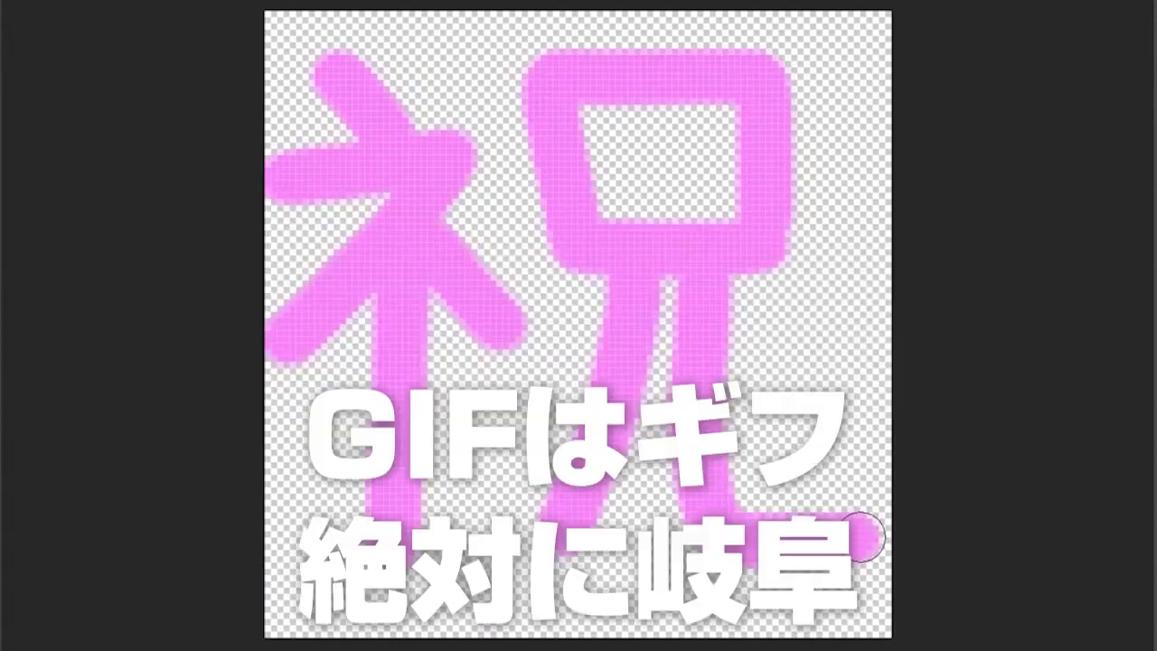
left_click_drag(870, 551, 860, 463)
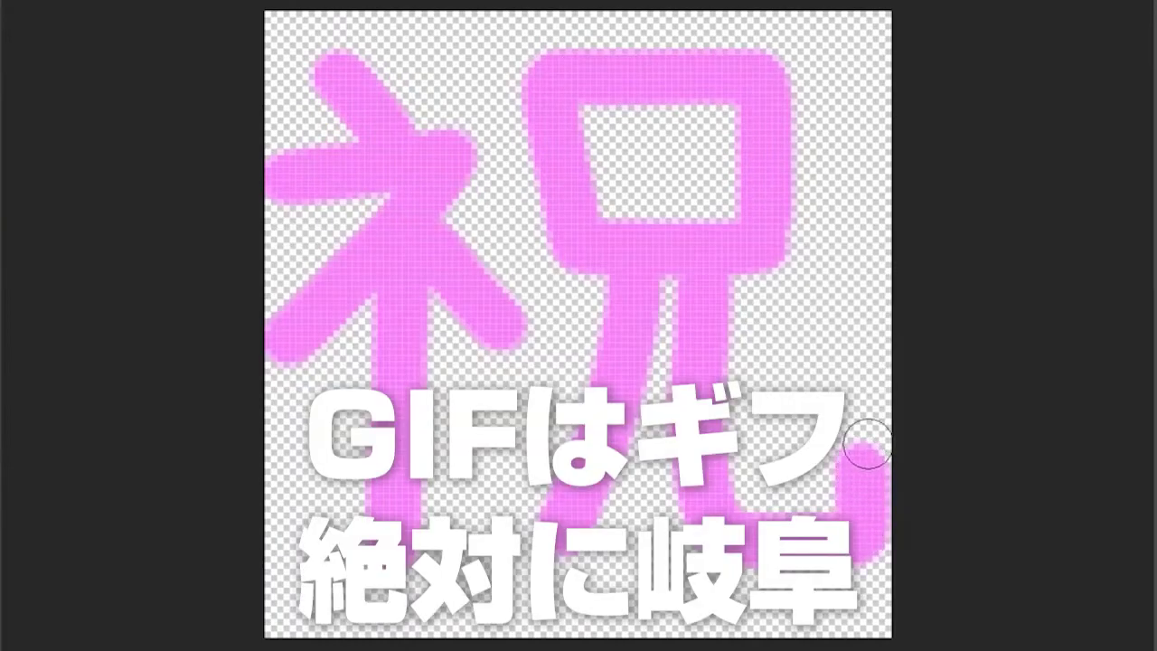